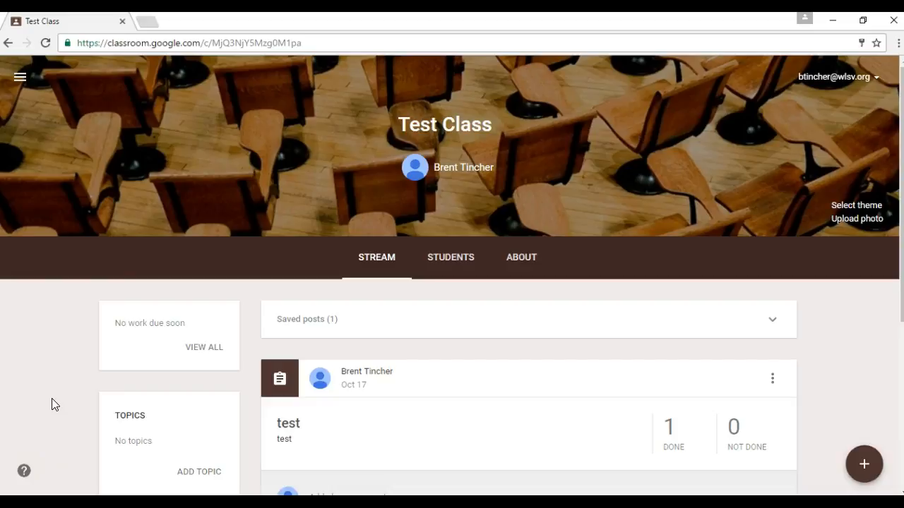
- Start a new announcement for Test Class and check which other classes it can be shared with
click(25, 471)
mouse_move(868, 463)
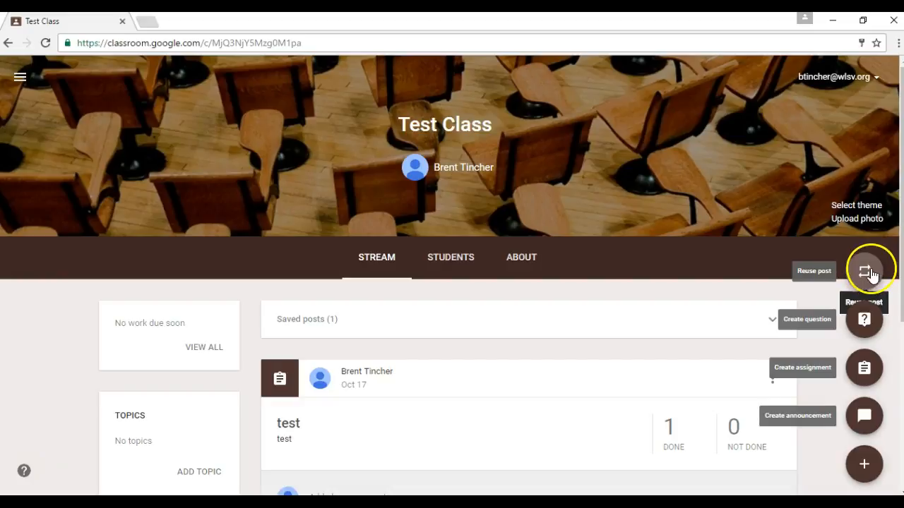
click(864, 416)
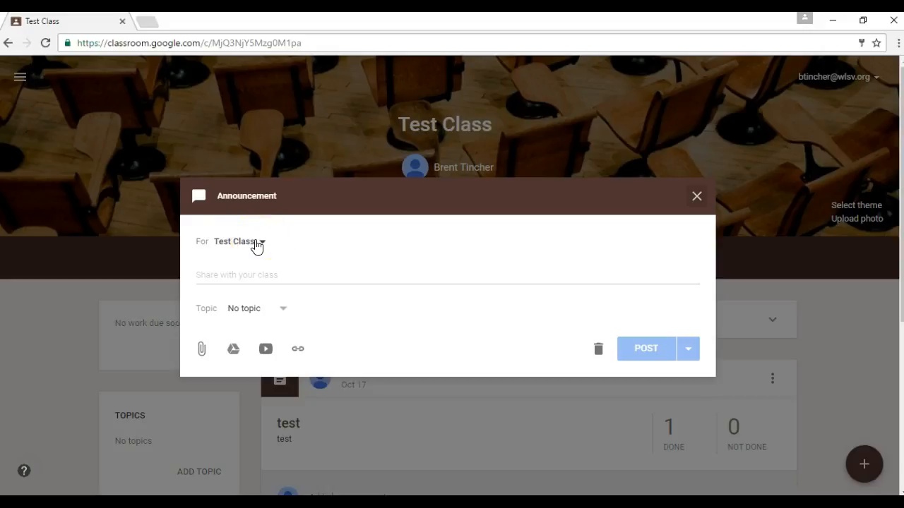
click(256, 244)
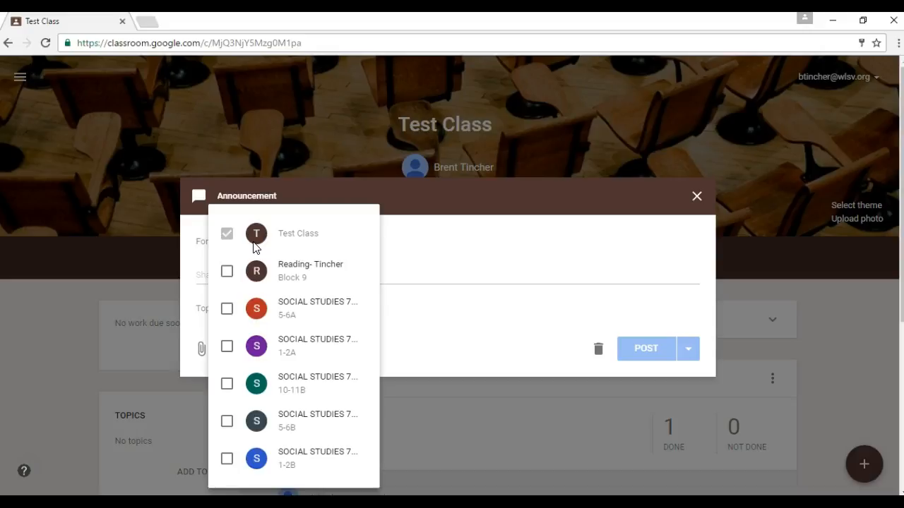
click(254, 239)
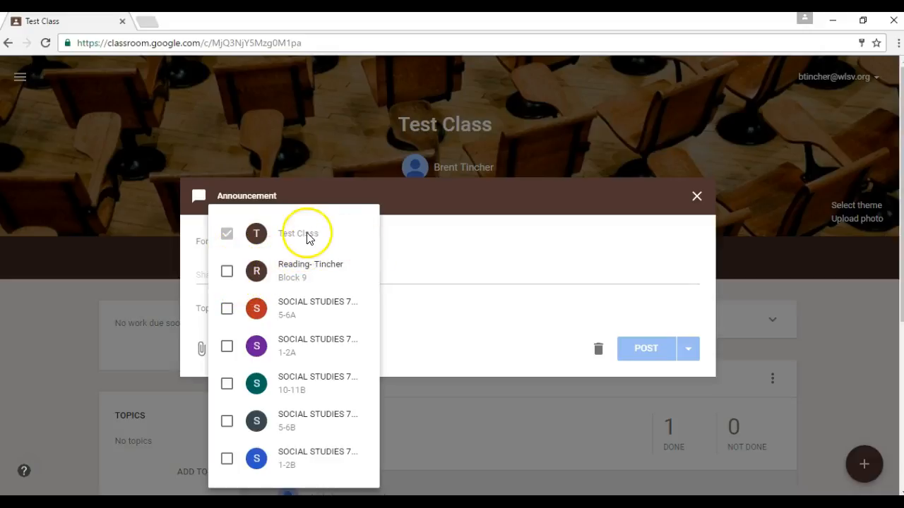
click(426, 253)
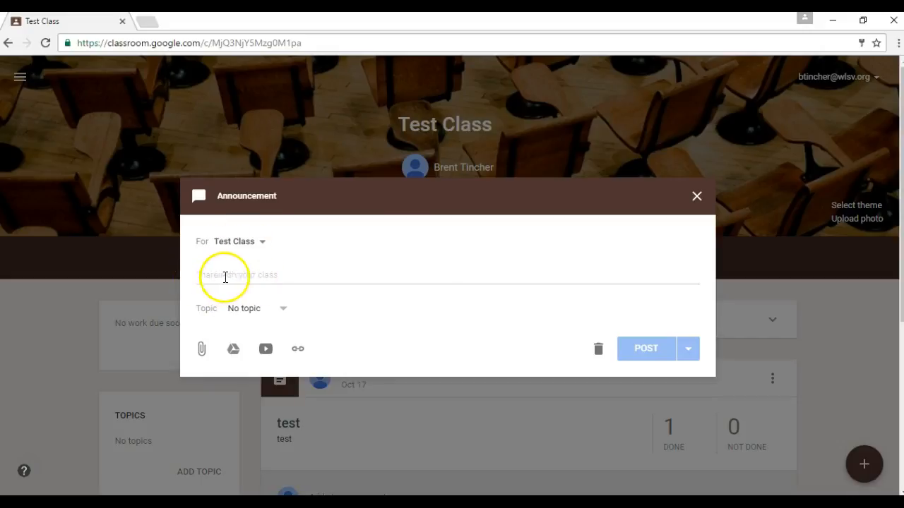
- Write the announcement message "Remember that all late work is due by Friday!"
click(247, 279)
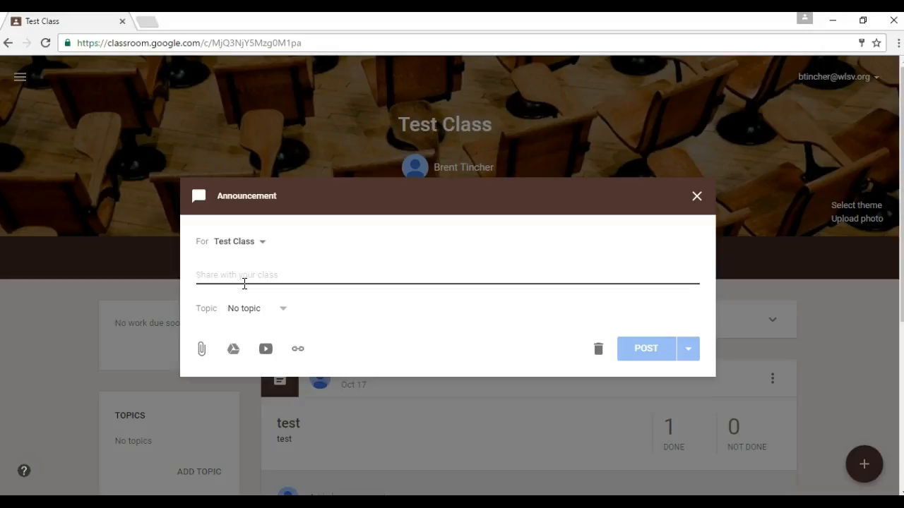
text(Remberd)
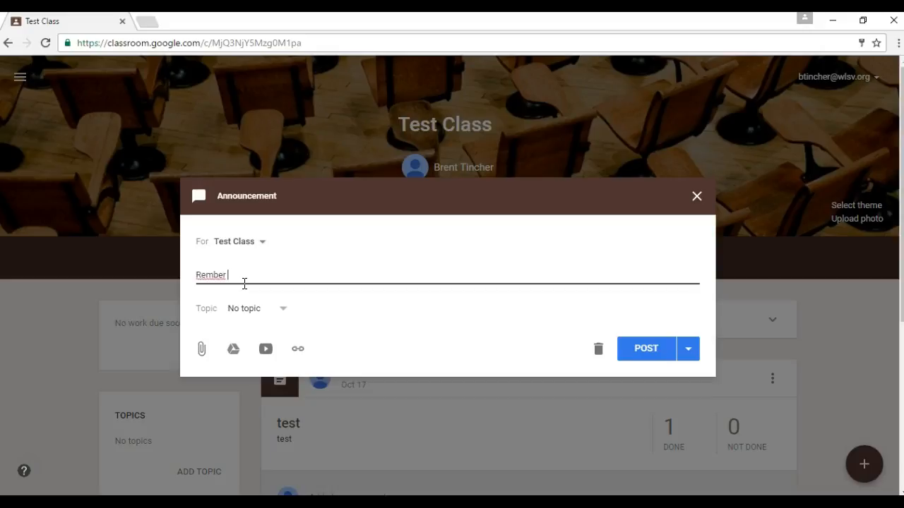
key(BackSpace)
key(BackSpace)
key(BackSpace)
key(BackSpace)
text(ember that all later)
key(BackSpace)
key(BackSpace)
text(work is due )
text(by 6)
key(BackSpace)
key(BackSpace)
text(Friday)
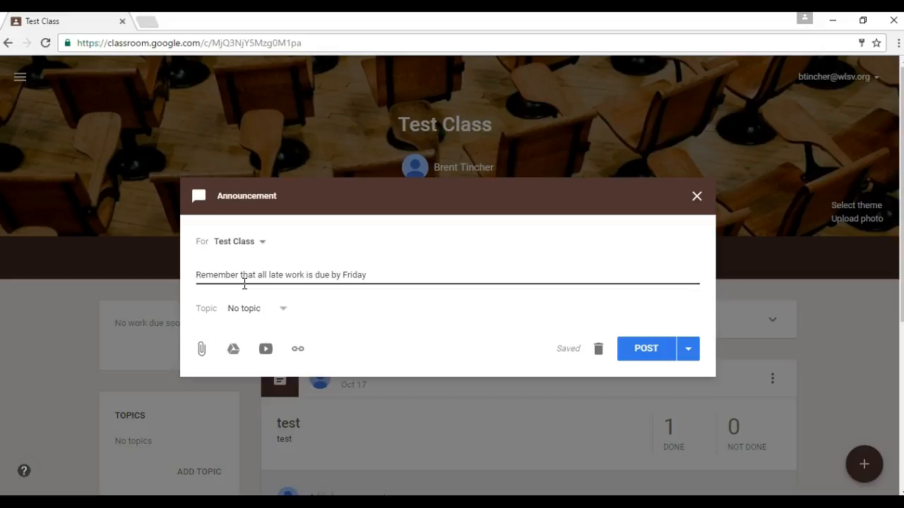
text(!)
click(232, 349)
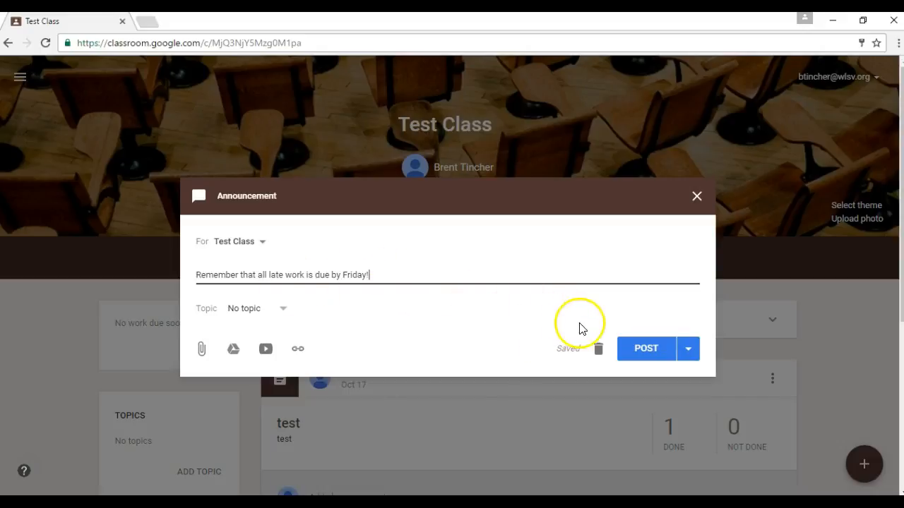
- Check the scheduling options for the late-work announcement, return to it and post it immediately
click(690, 350)
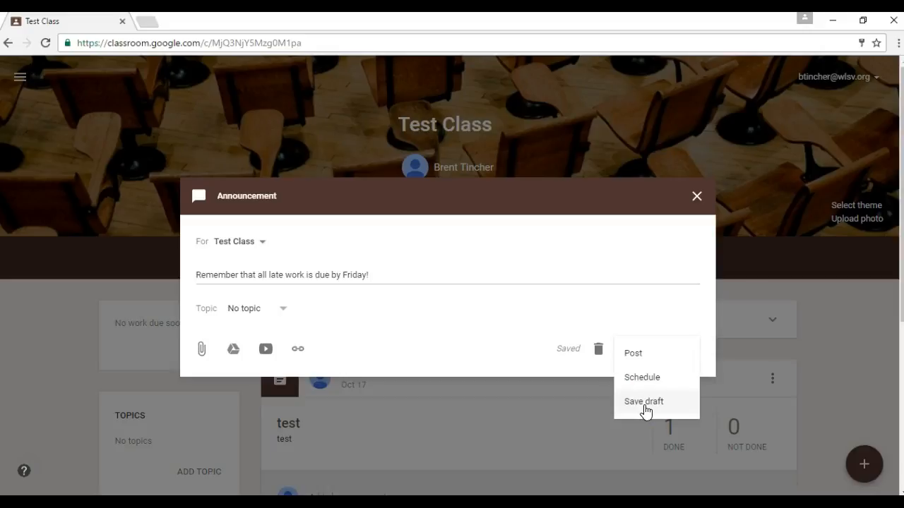
click(643, 357)
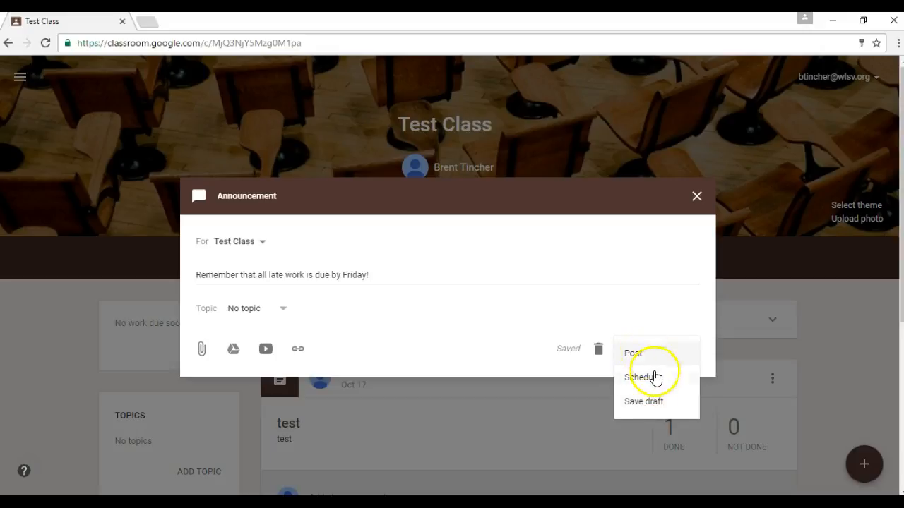
click(654, 379)
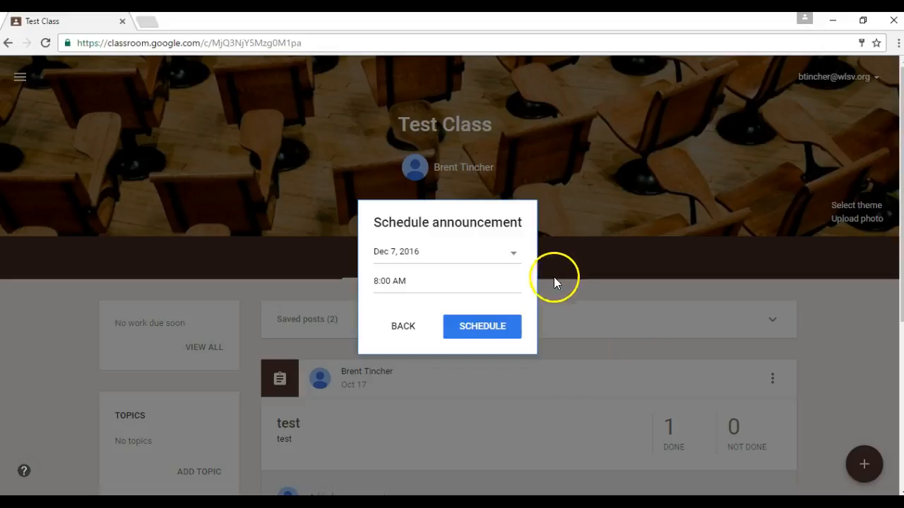
click(486, 328)
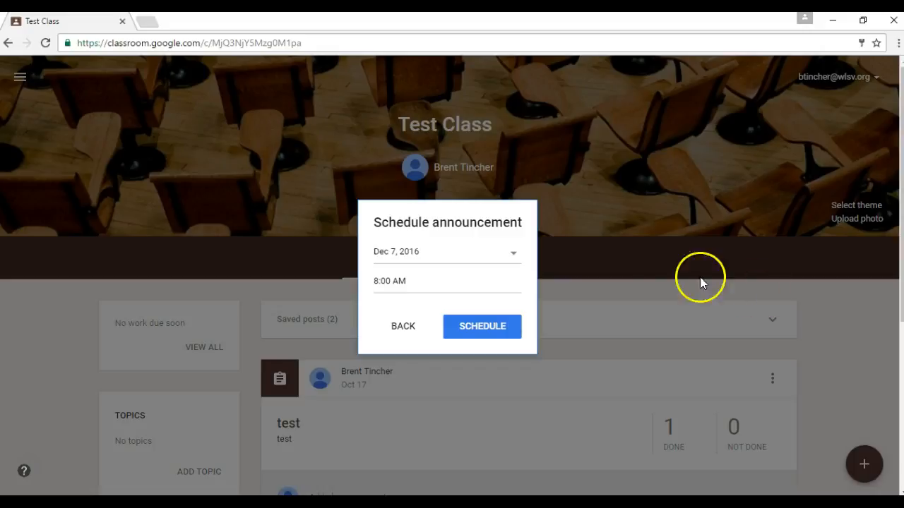
click(404, 327)
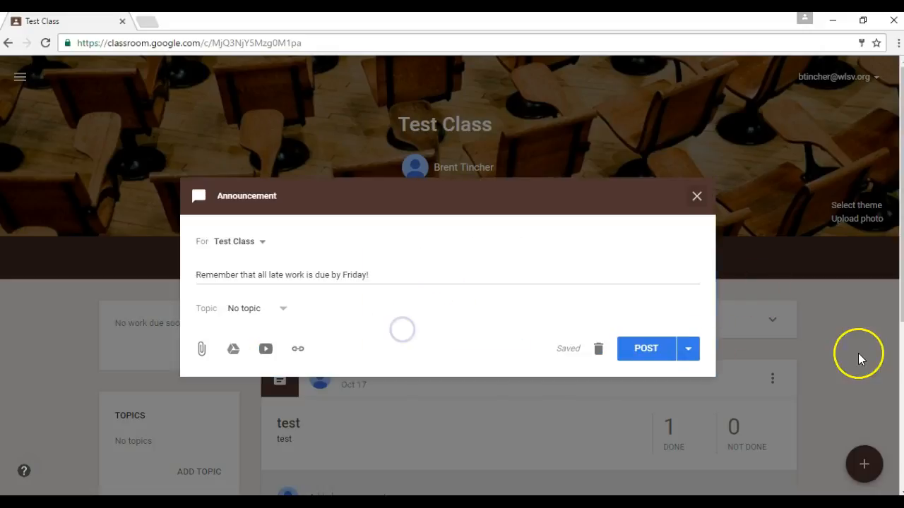
click(649, 348)
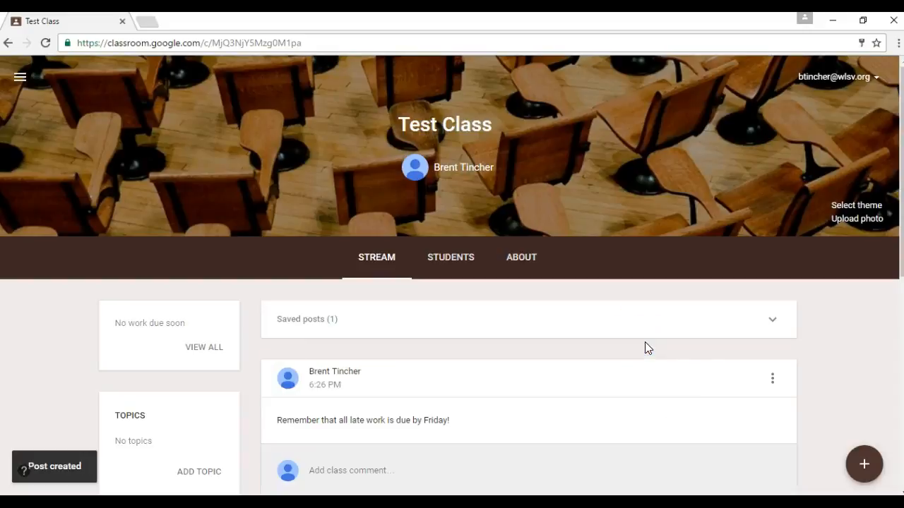
- Look through the posts in the Test Class stream, from the new announcement down to the world map post
scroll(644, 342, down, 1)
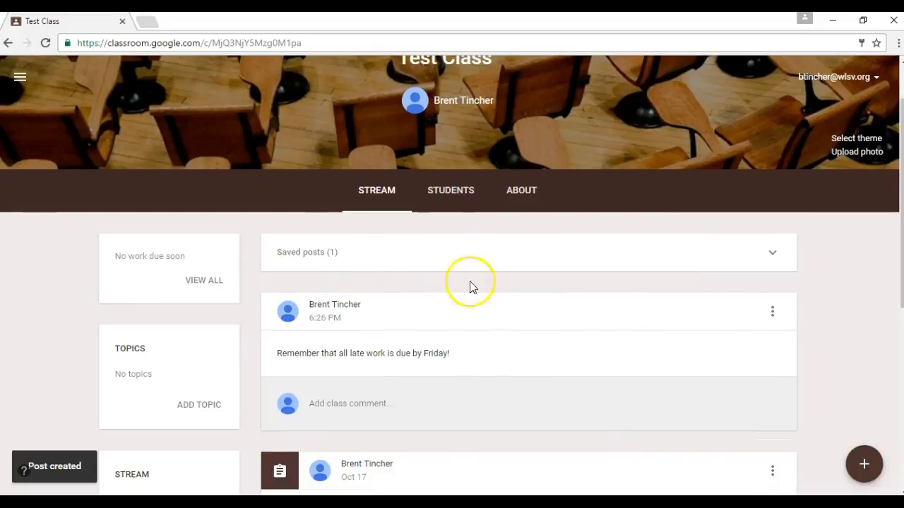
scroll(468, 297, down, 1)
scroll(466, 309, down, 2)
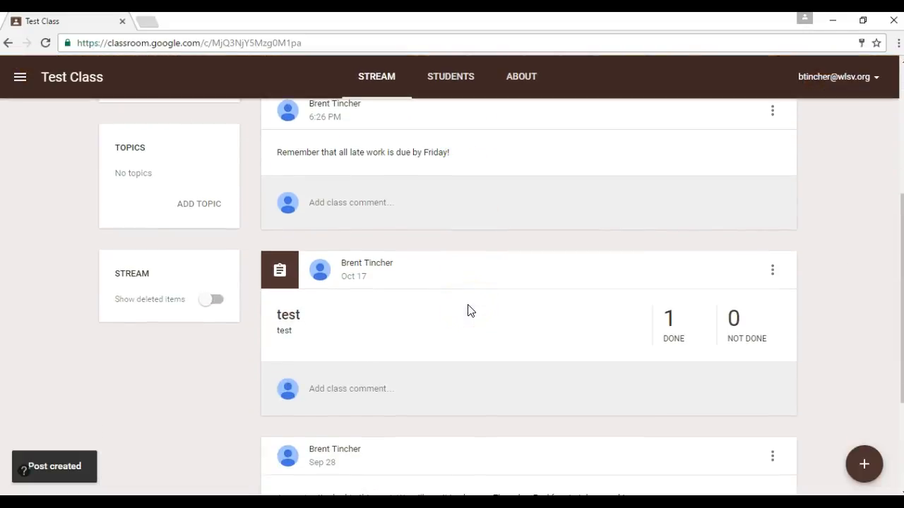
scroll(480, 317, down, 3)
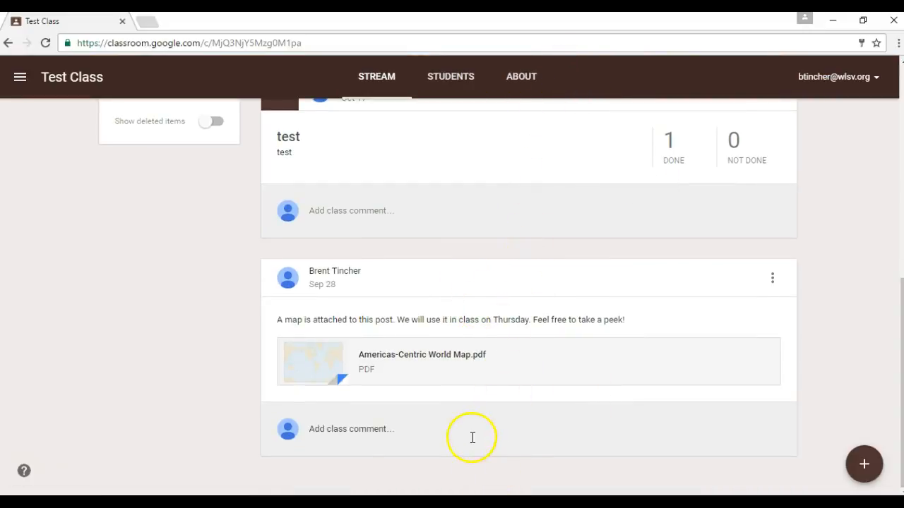
scroll(471, 447, up, 5)
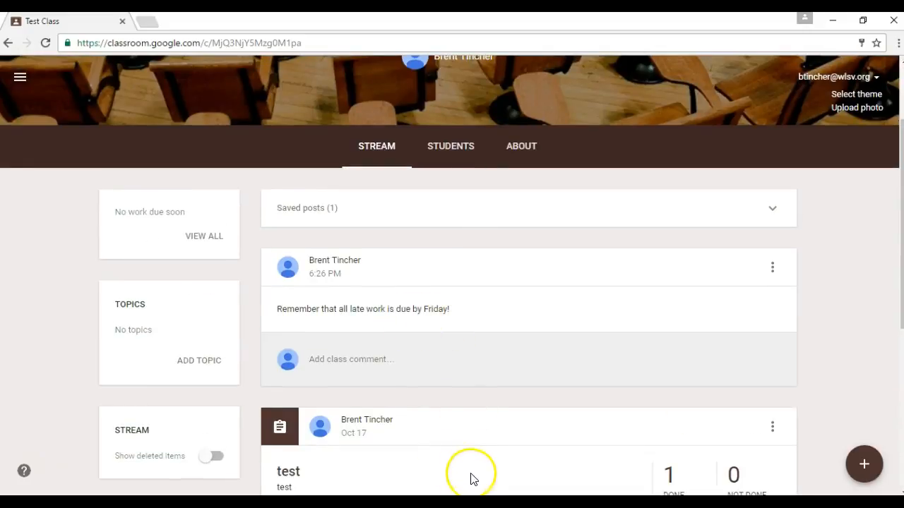
scroll(470, 478, down, 4)
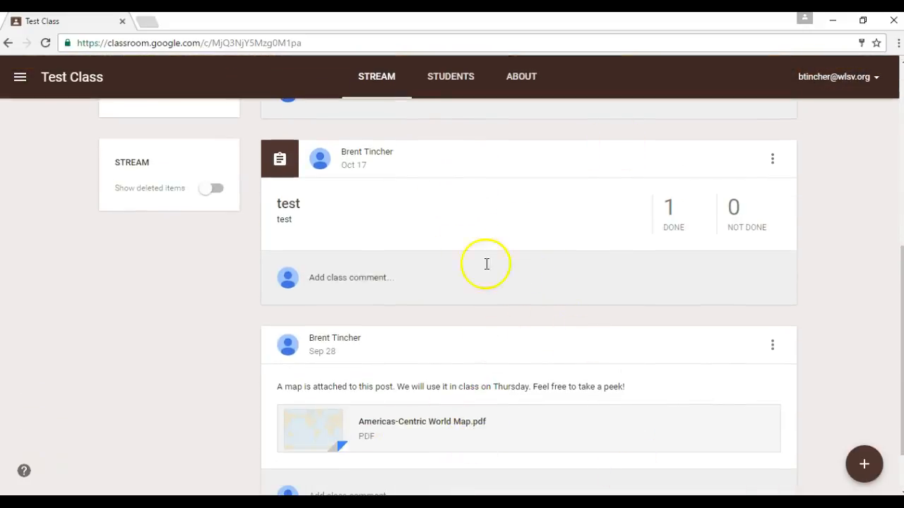
scroll(468, 279, up, 3)
scroll(468, 279, up, 3)
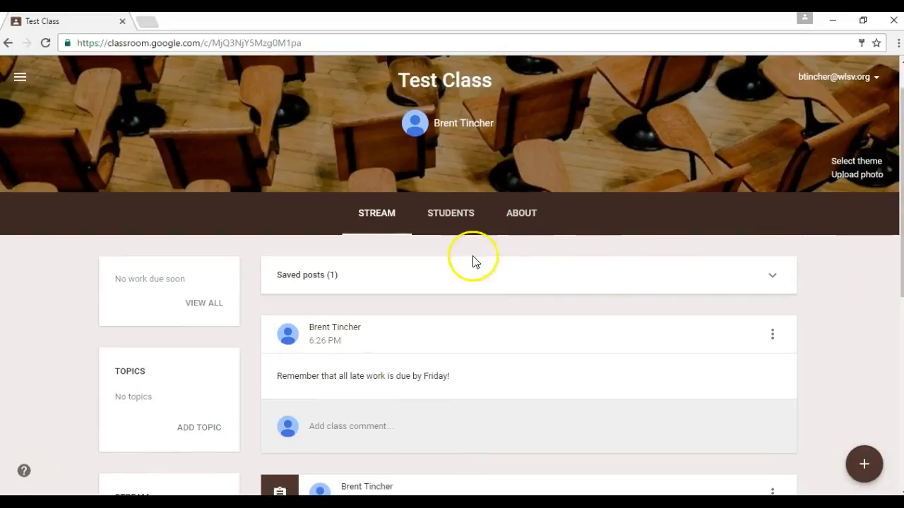
- Open the saved draft "Open Google Doc", review its posting options and close it
click(374, 281)
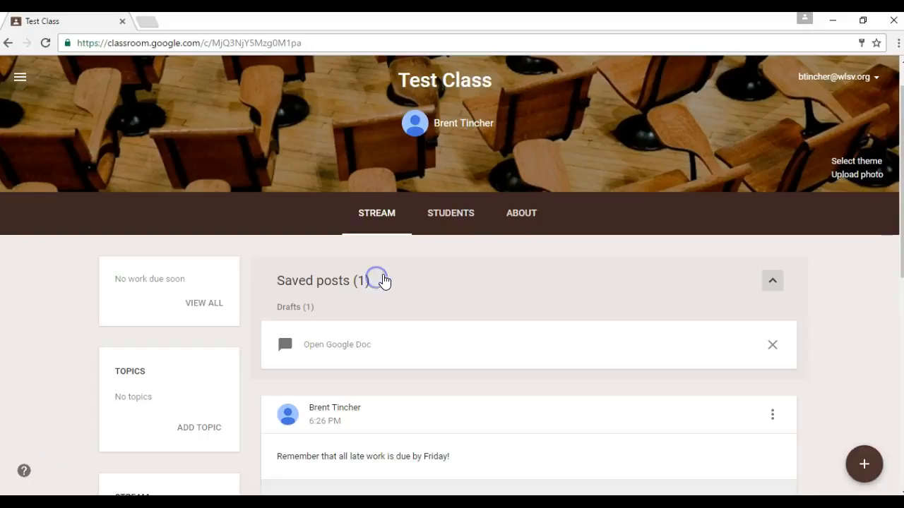
click(350, 344)
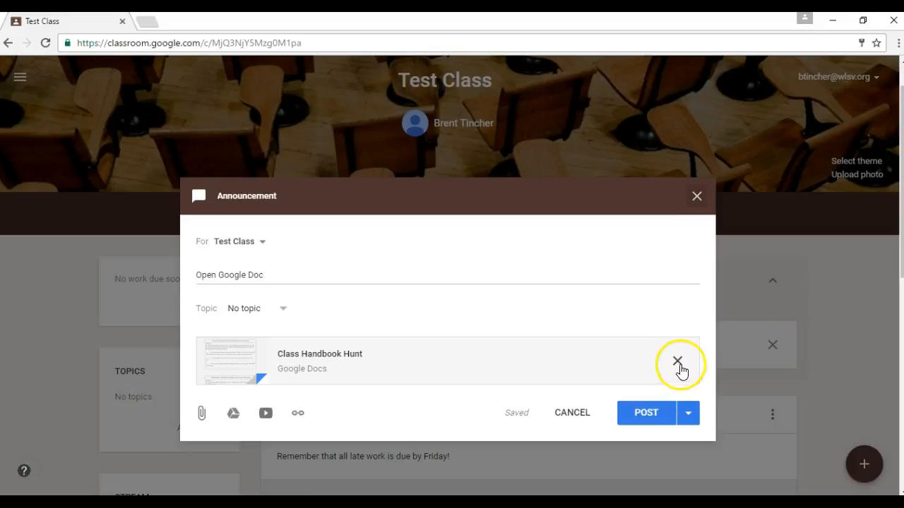
click(686, 412)
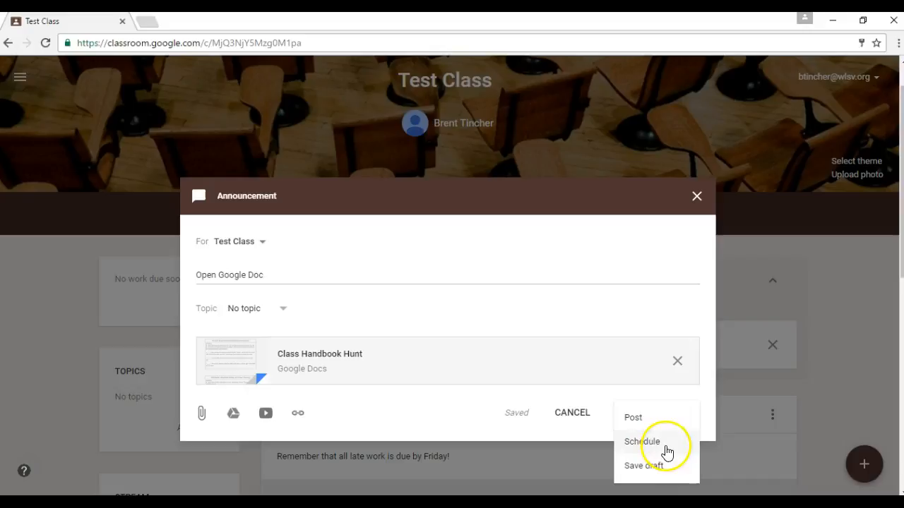
click(658, 471)
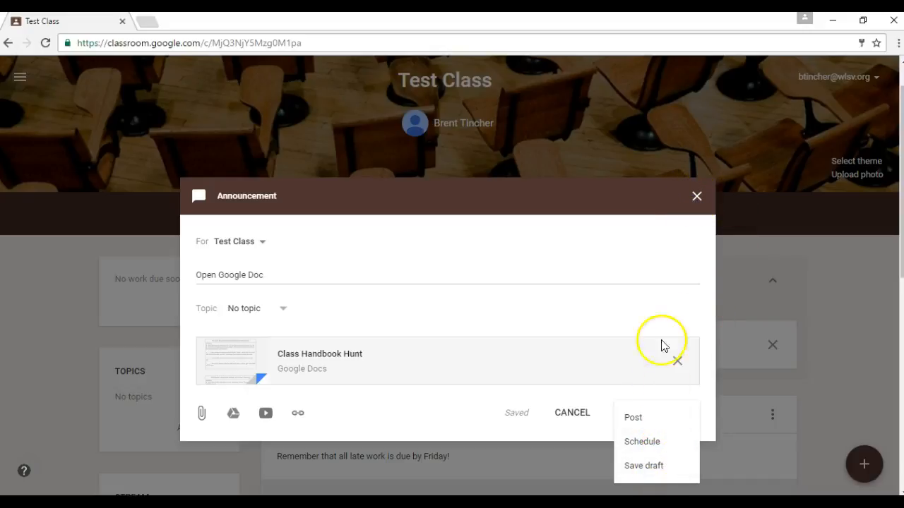
click(696, 197)
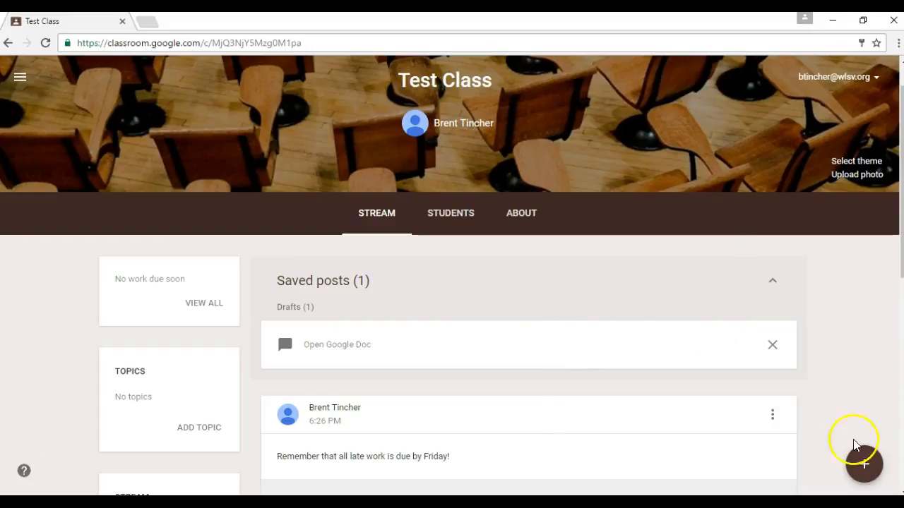
- View the actions available for the posted late-work announcement
scroll(829, 360, down, 2)
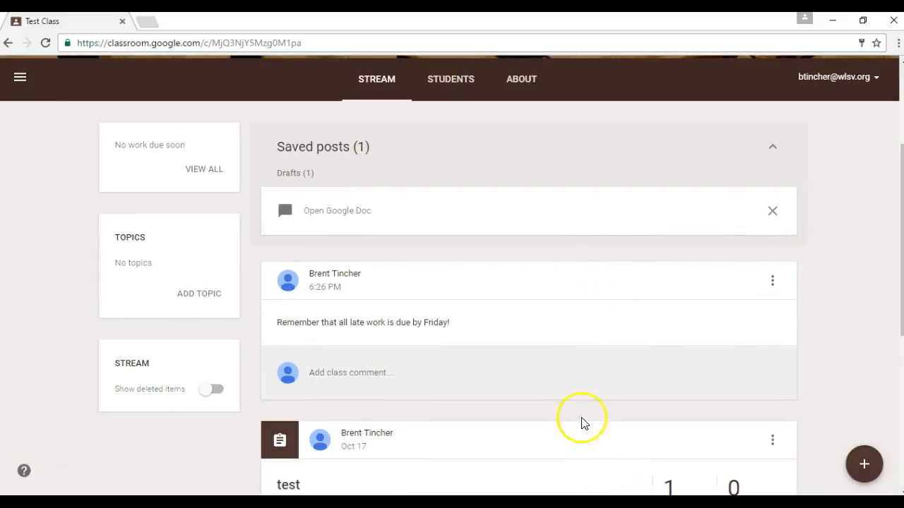
click(772, 285)
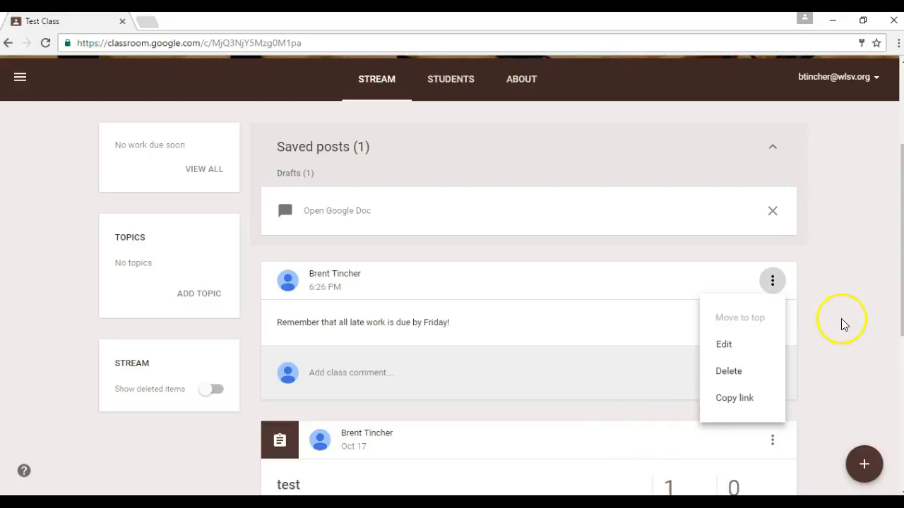
click(783, 258)
- Create a new assignment for Test Class with the title "Las Casas Journal"
mouse_move(867, 470)
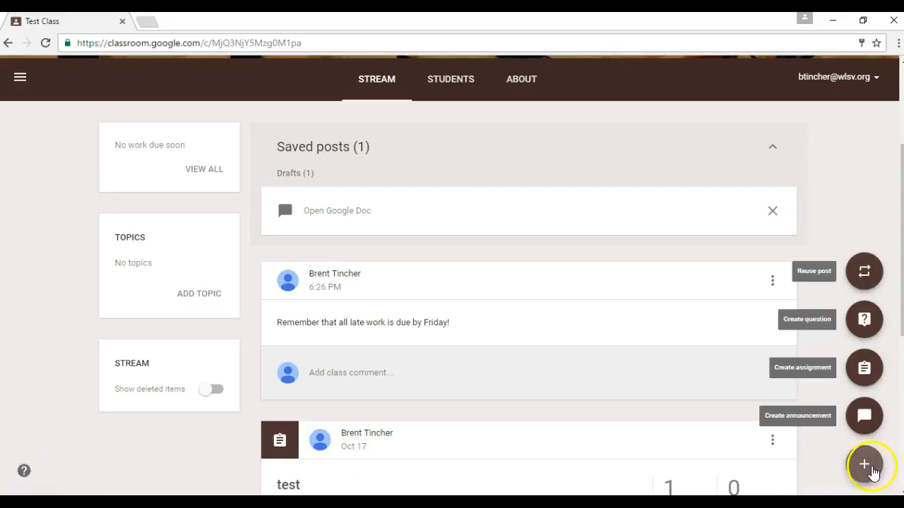
click(863, 369)
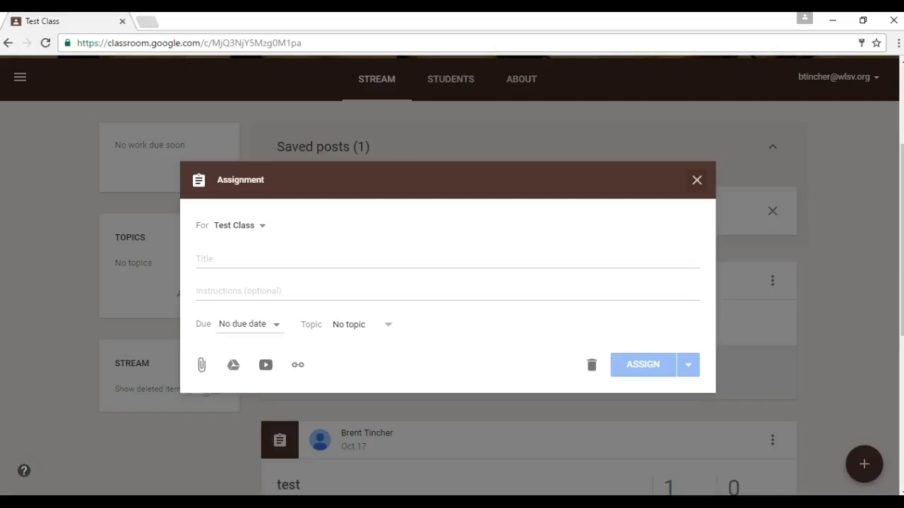
click(257, 231)
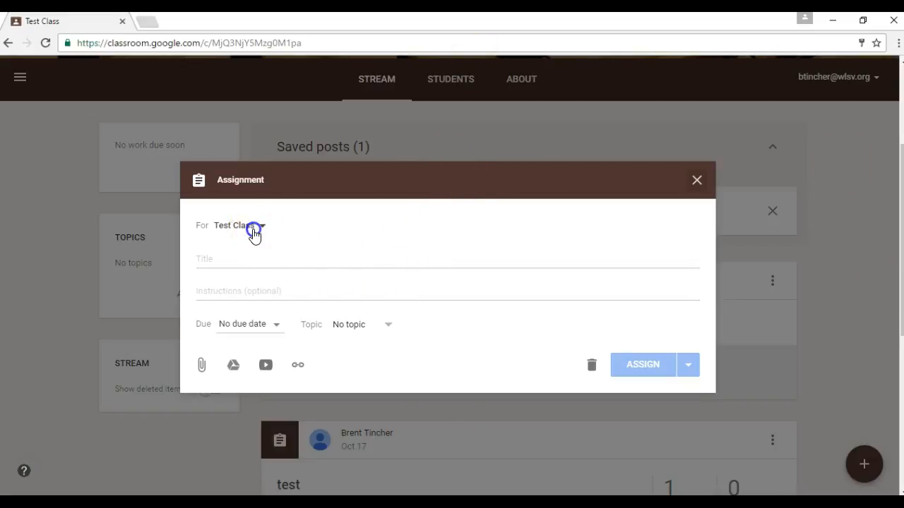
click(463, 242)
click(282, 262)
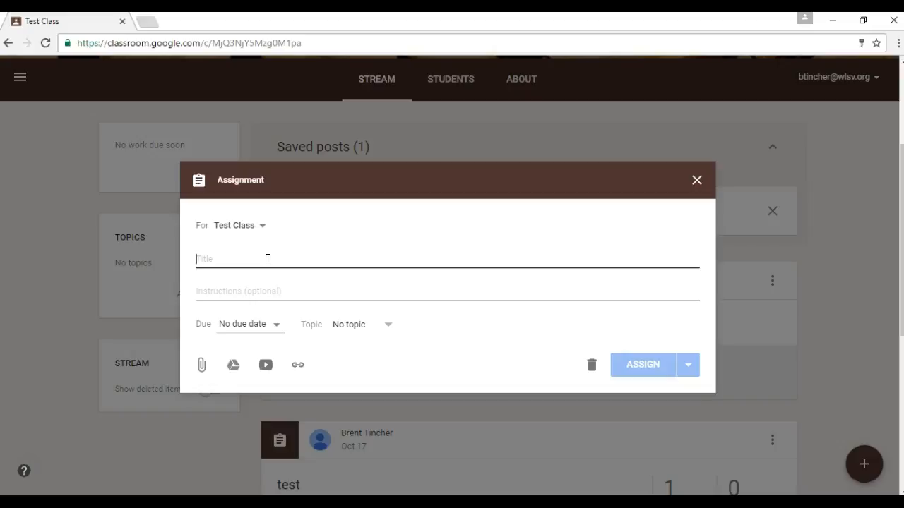
text(L)
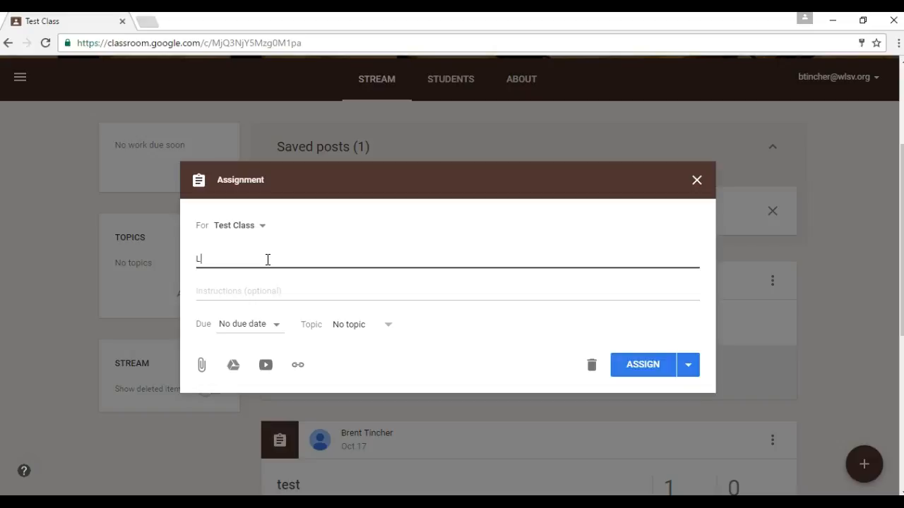
text(as Casas Journal)
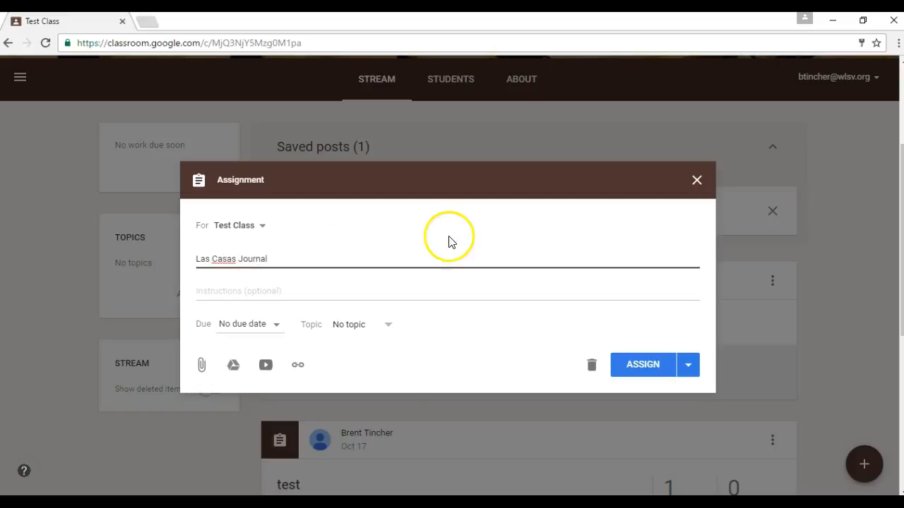
- Enter the assignment instructions "Open journal entry in Notability, then summarize the article in Google Docs and attach summary to this assignment."
click(256, 293)
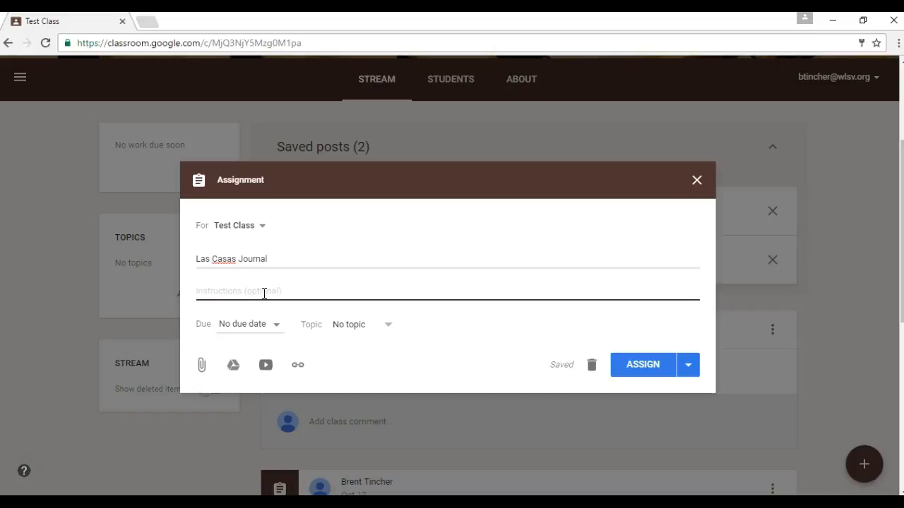
text(Open journal entry in Notab)
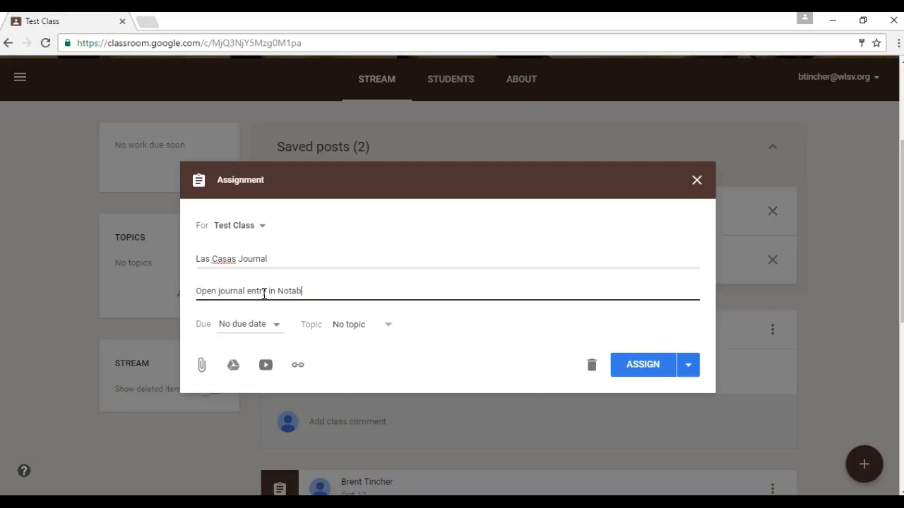
text(ility, then summarize )
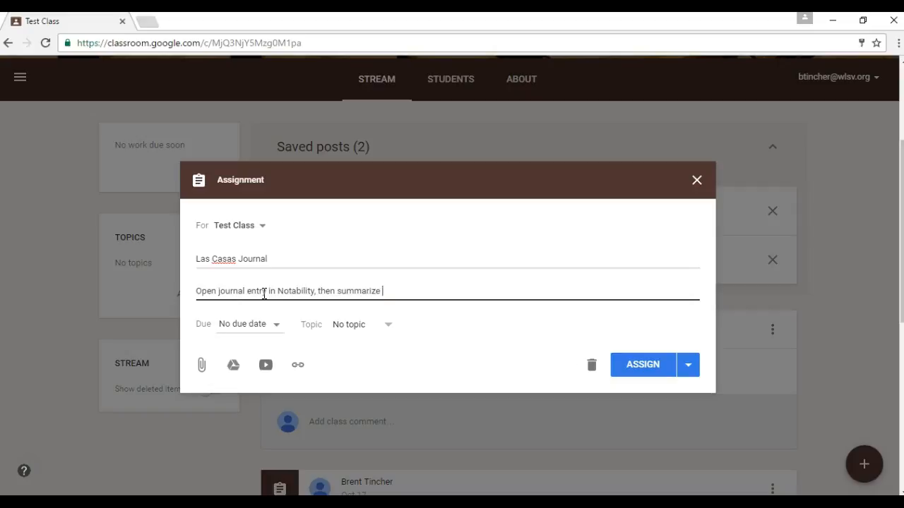
text(the article in Google)
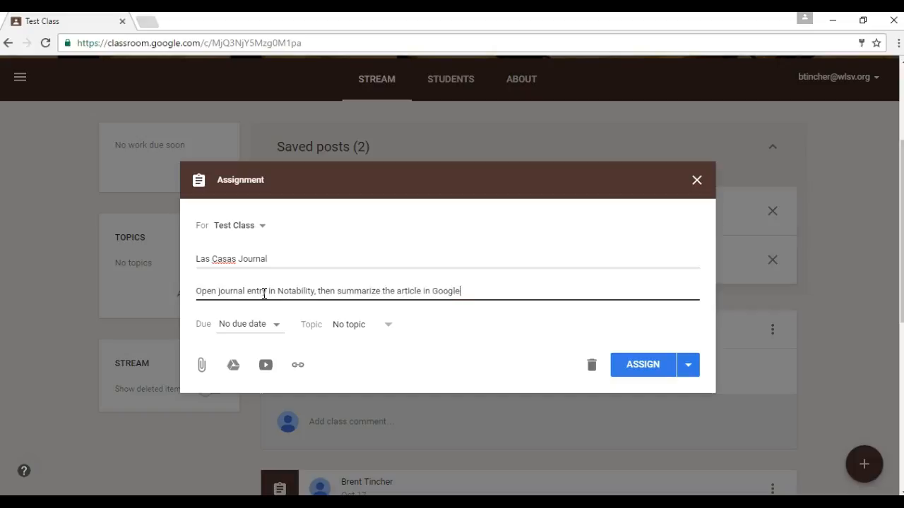
text( Docs and attah)
key(BackSpace)
text(ch summary to )
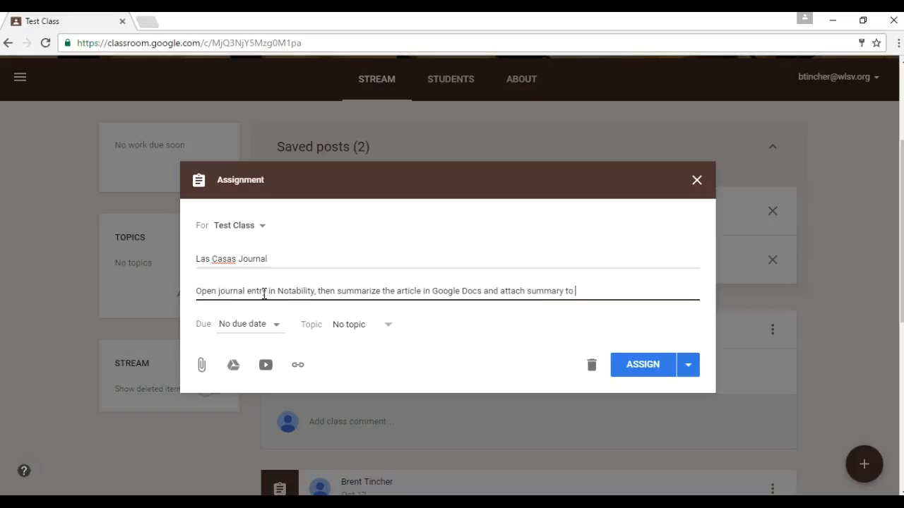
text(this assignment.)
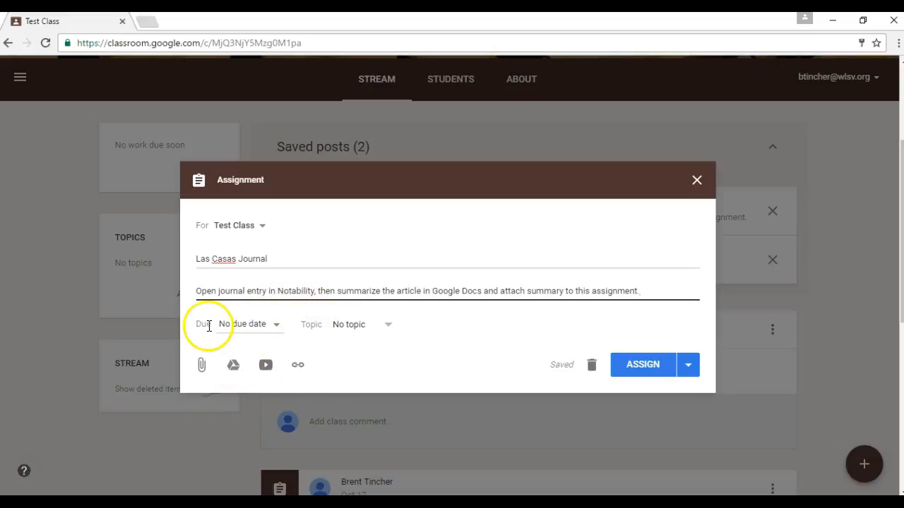
- Set the assignment's due date to Dec 9, 2016 without a time, and check the topic choices while keeping No topic
click(278, 327)
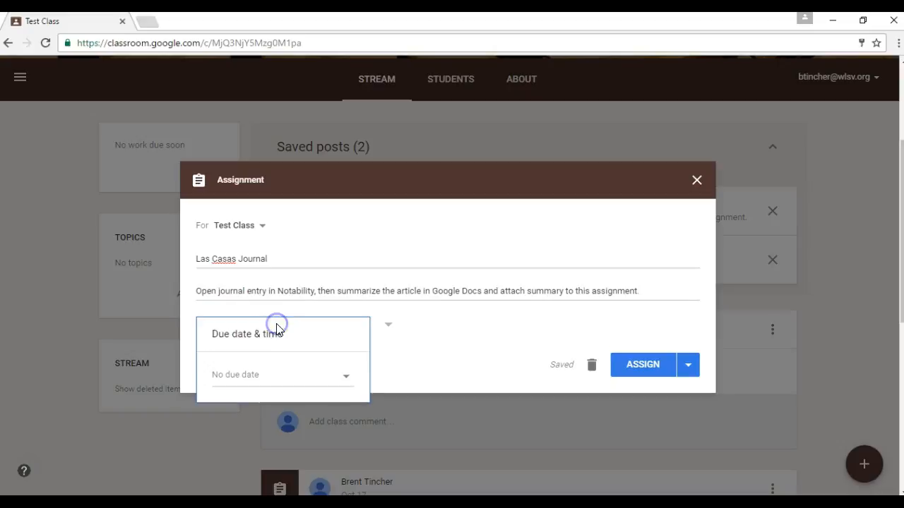
click(245, 380)
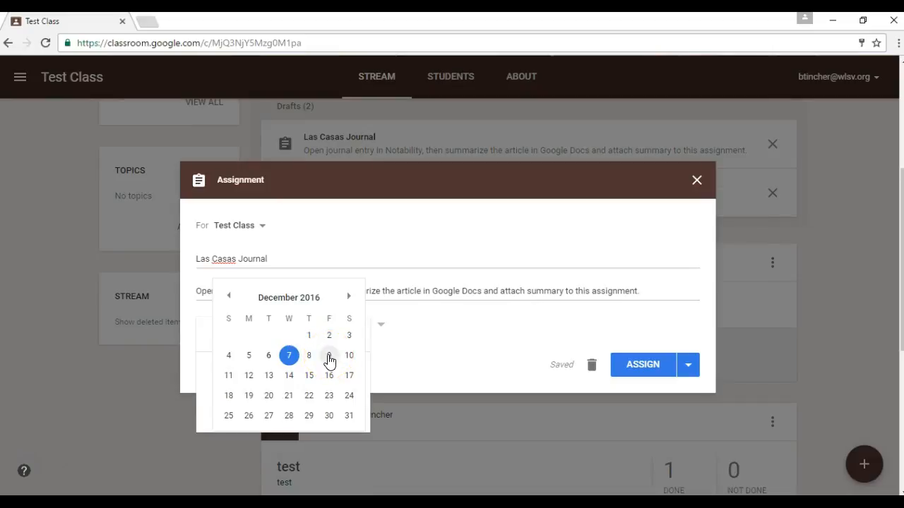
click(329, 358)
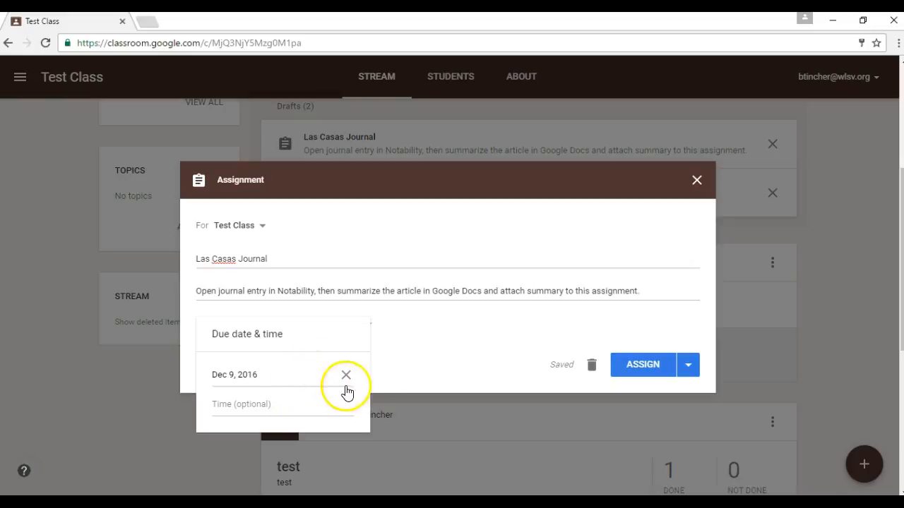
click(406, 377)
click(368, 327)
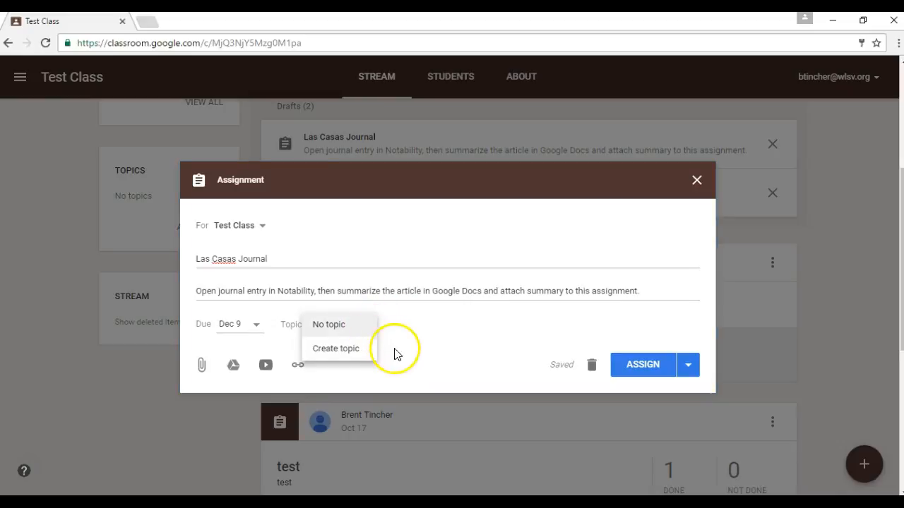
click(425, 369)
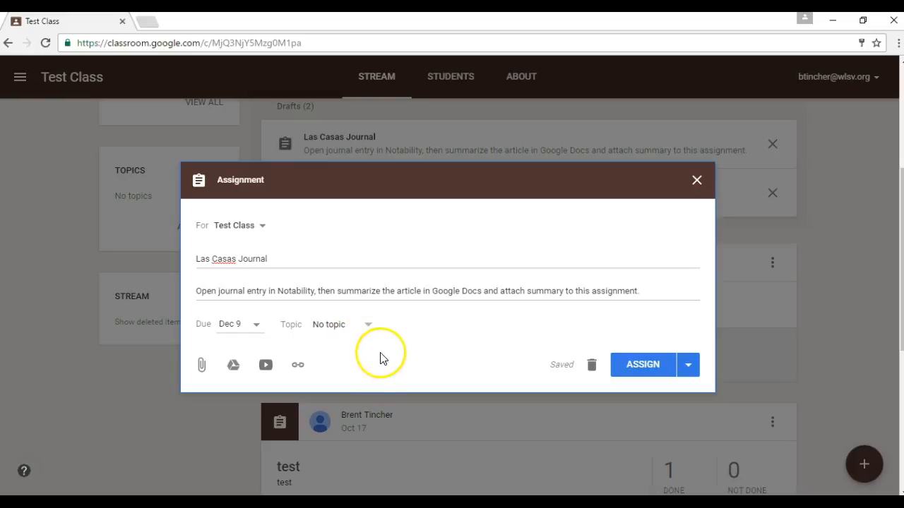
- Attach the file LAS CASAS DOCUMENT001.pdf from the computer's Documents folder to the assignment
click(234, 366)
click(262, 368)
click(204, 368)
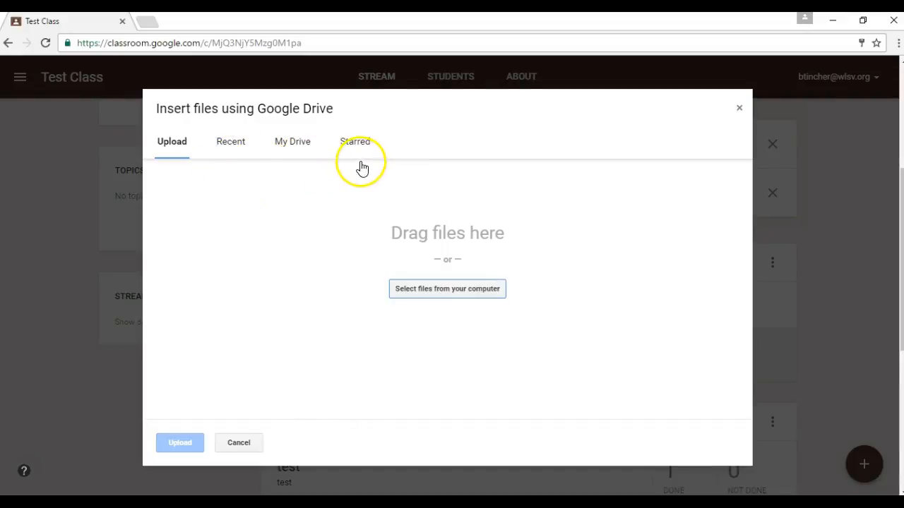
click(447, 291)
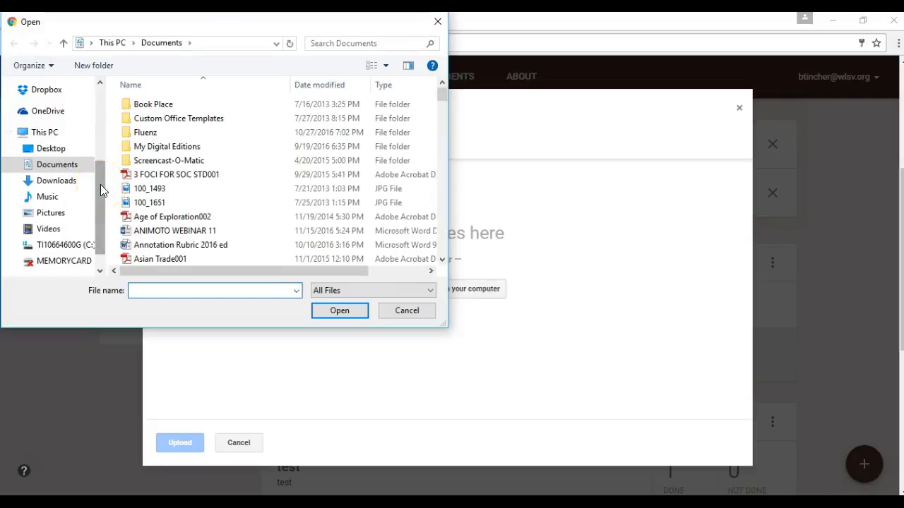
drag(441, 97, 447, 202)
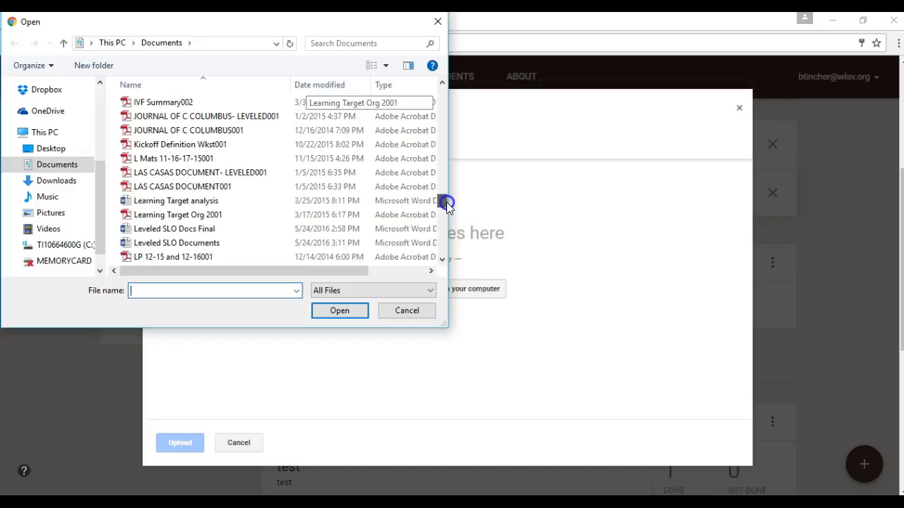
double_click(158, 185)
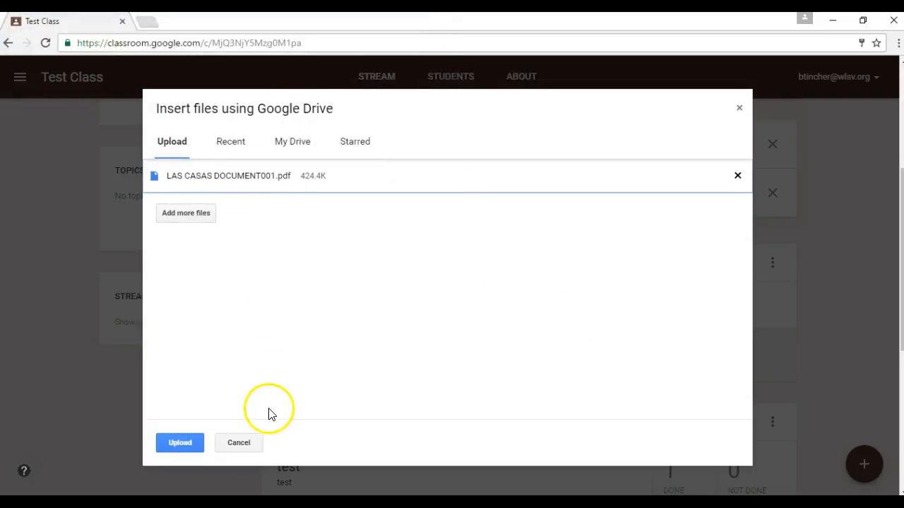
click(180, 443)
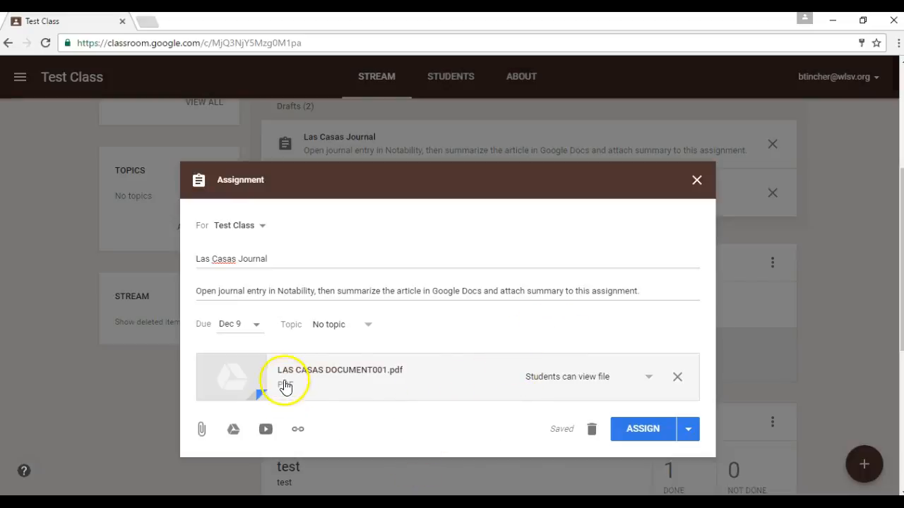
- Review the student access options for the attached PDF, keeping Students can view file
click(645, 381)
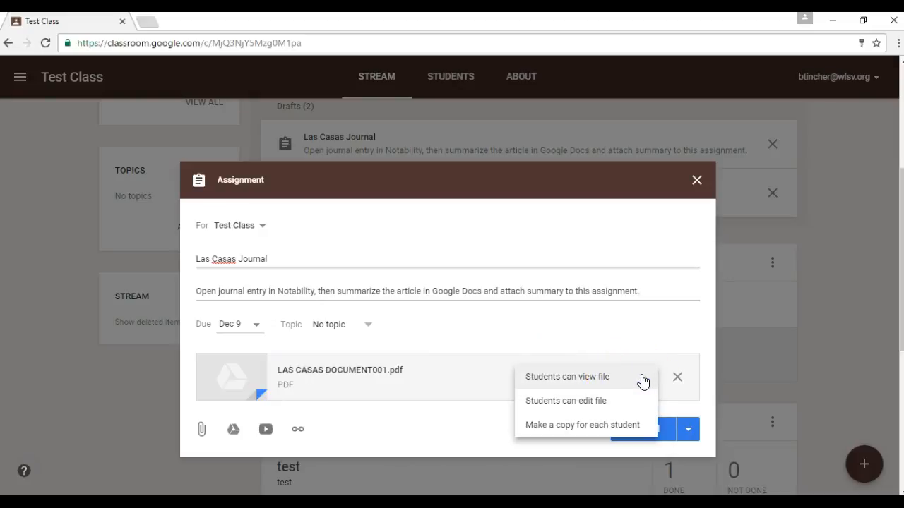
click(613, 401)
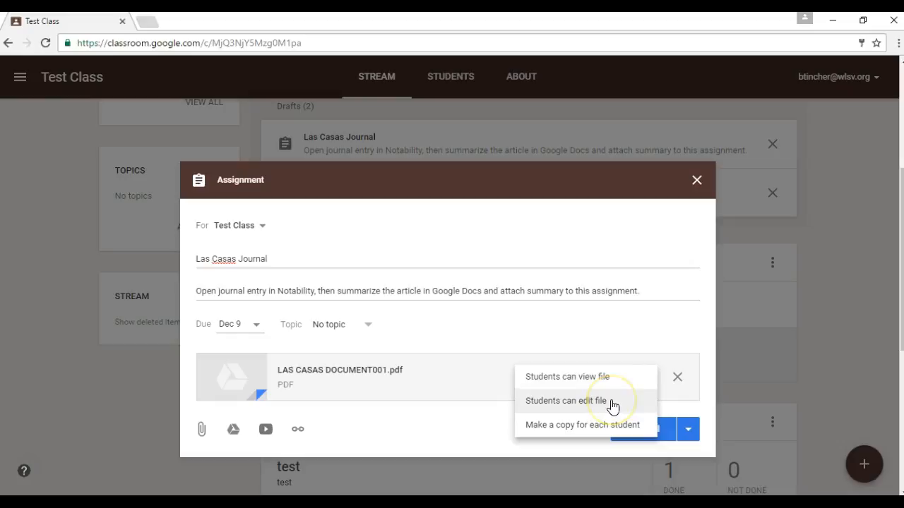
click(619, 403)
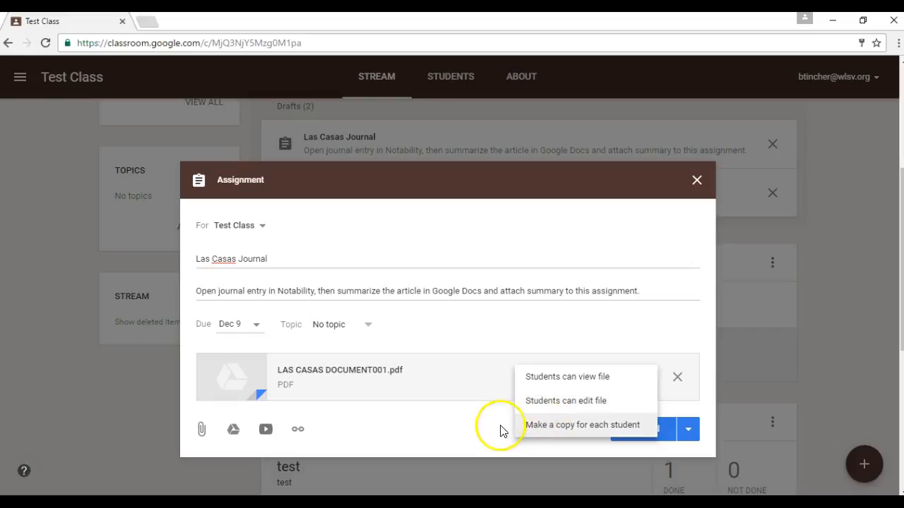
click(471, 430)
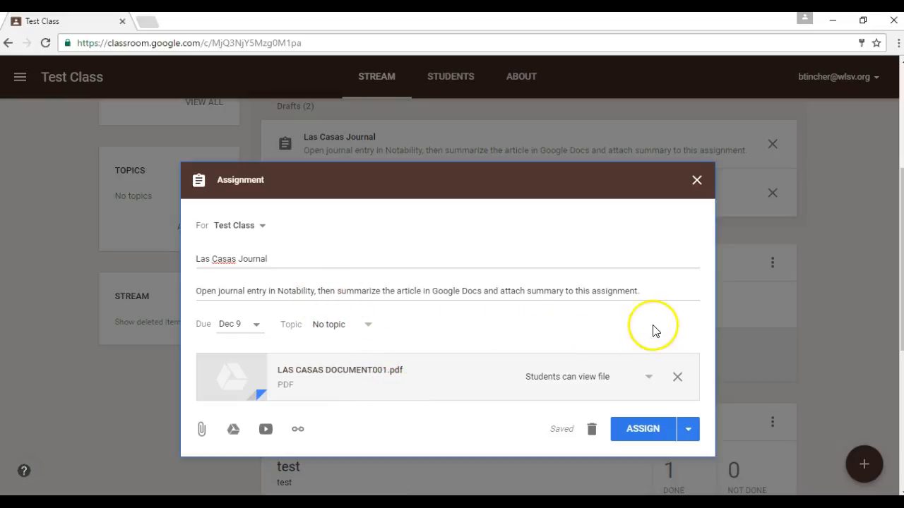
- Review the Assign, Schedule and Save draft options, and assign the Las Casas Journal to the class immediately
click(691, 432)
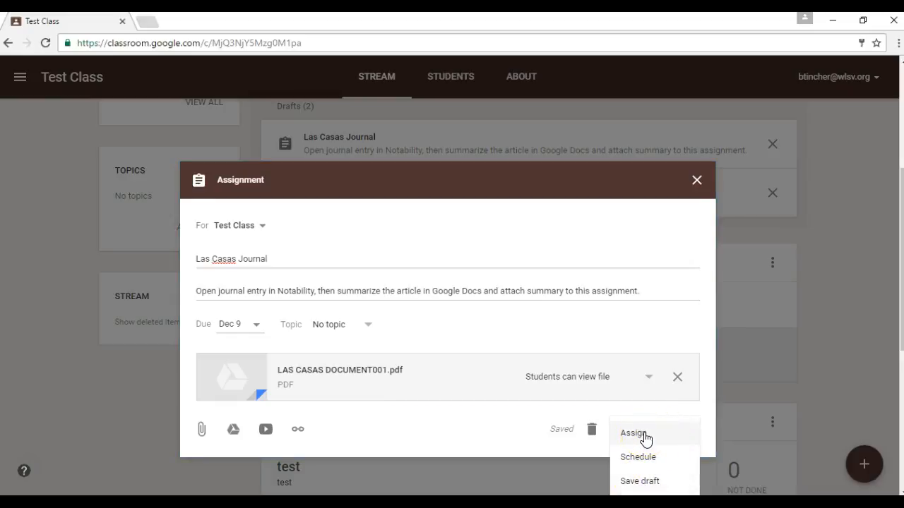
click(655, 457)
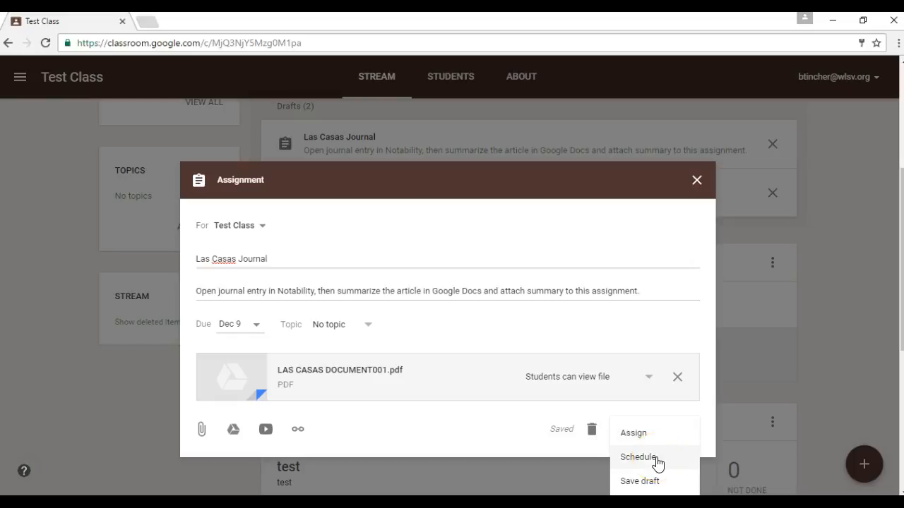
click(648, 483)
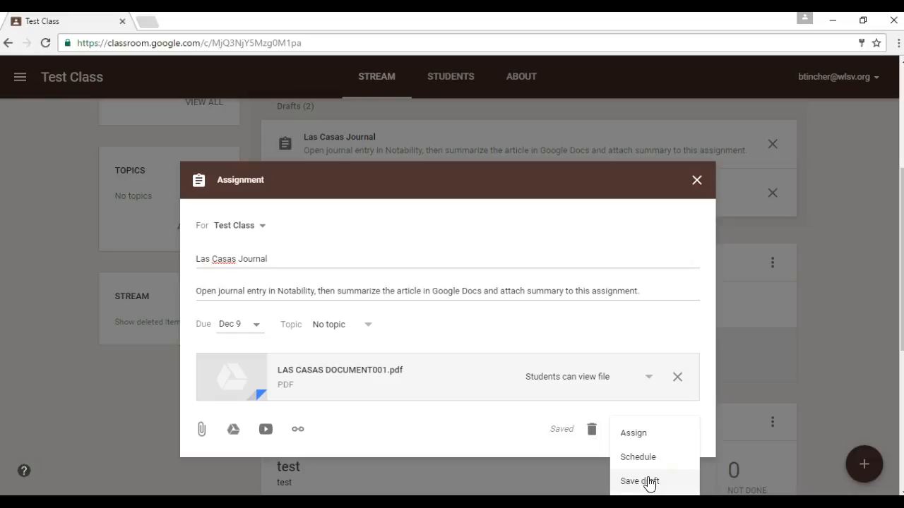
click(635, 435)
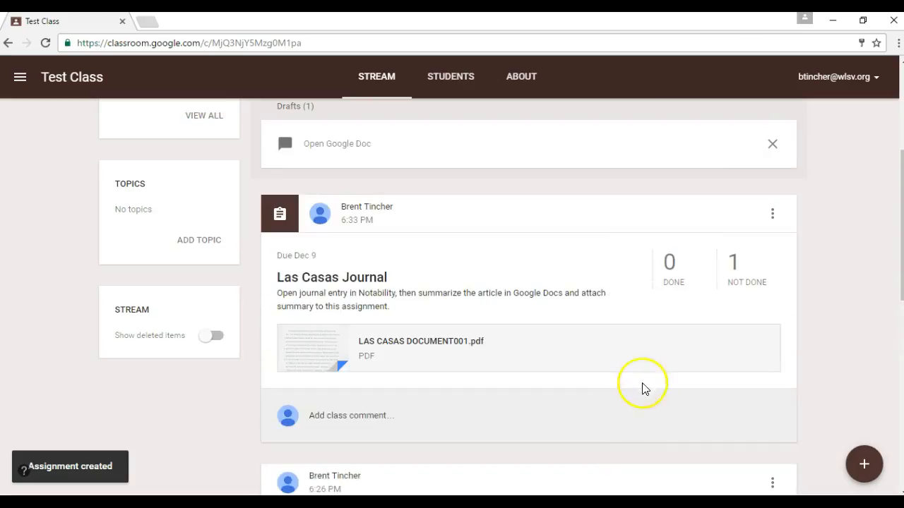
- Look through the Test Class stream and examine the newly posted Las Casas Journal assignment
scroll(569, 371, up, 3)
scroll(572, 282, down, 3)
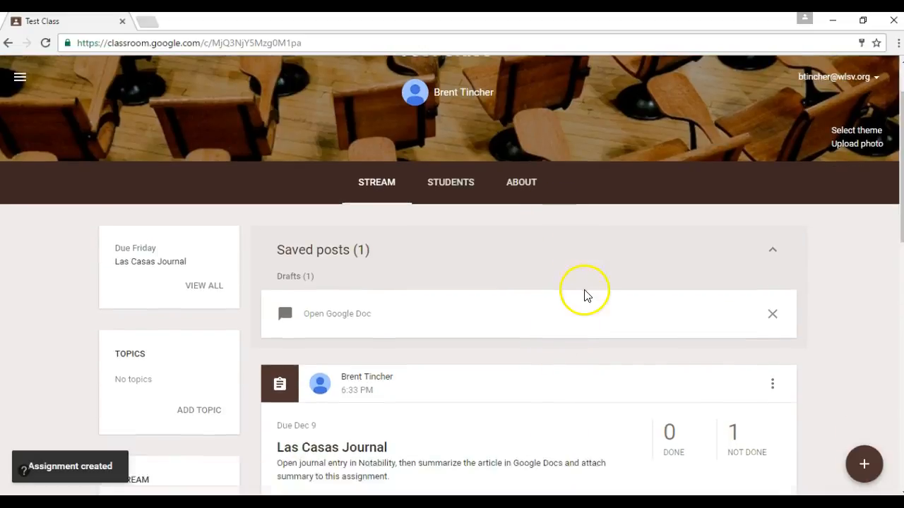
scroll(562, 254, down, 3)
scroll(546, 317, down, 4)
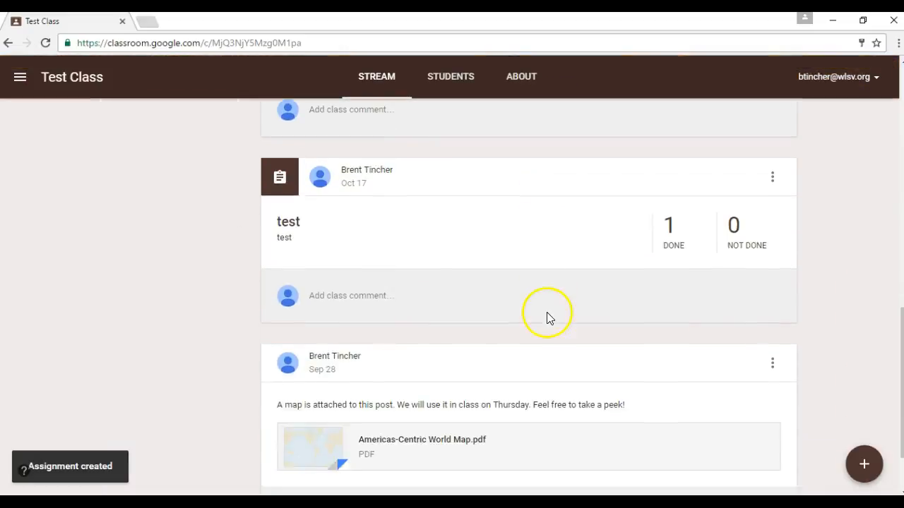
scroll(553, 320, up, 7)
scroll(554, 321, up, 3)
scroll(544, 319, down, 4)
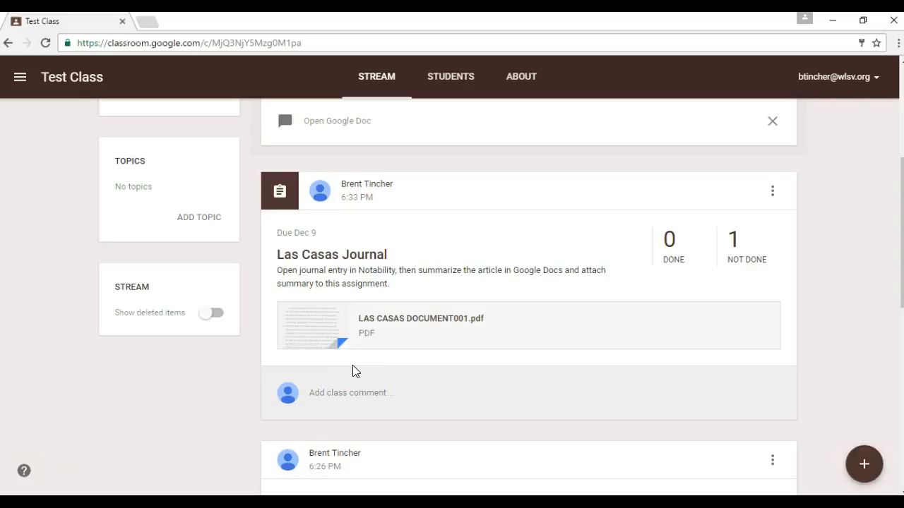
click(302, 365)
click(305, 366)
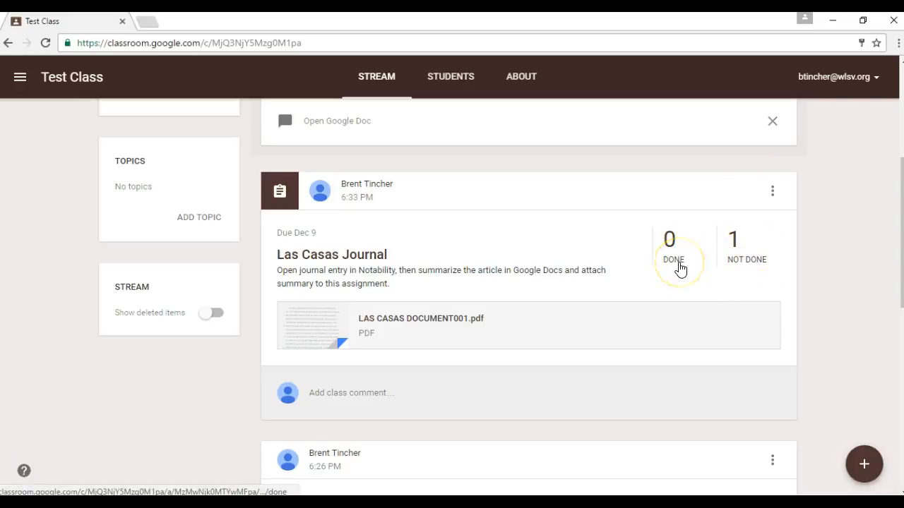
- View the completed student work for the "test" assignment with its grading and return options, and go back to the class stream
scroll(681, 268, down, 5)
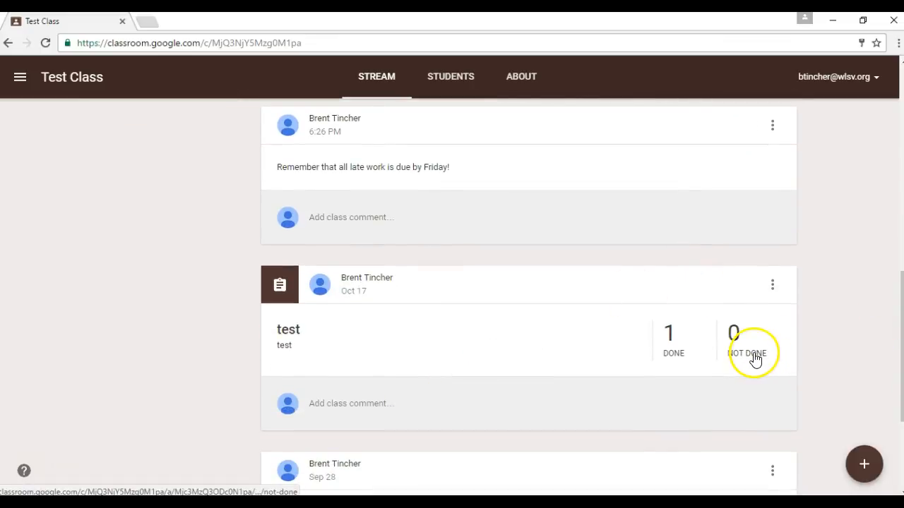
click(678, 353)
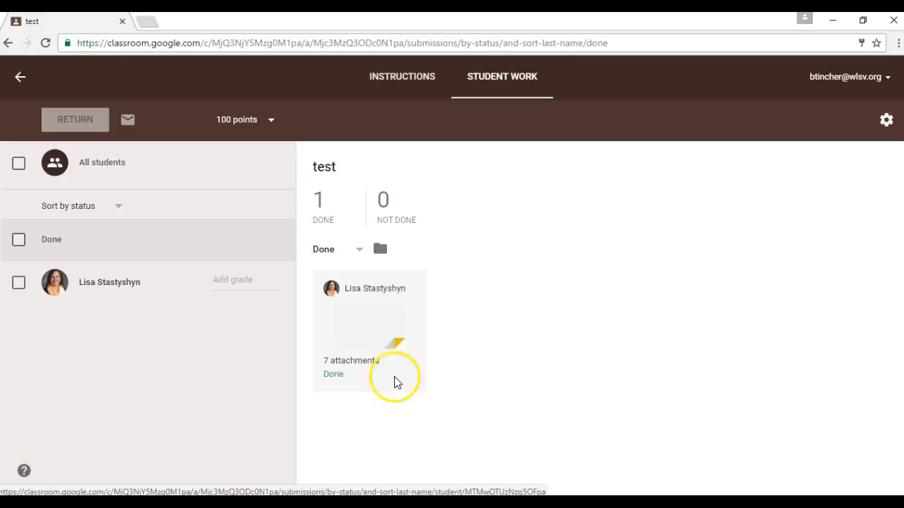
click(246, 281)
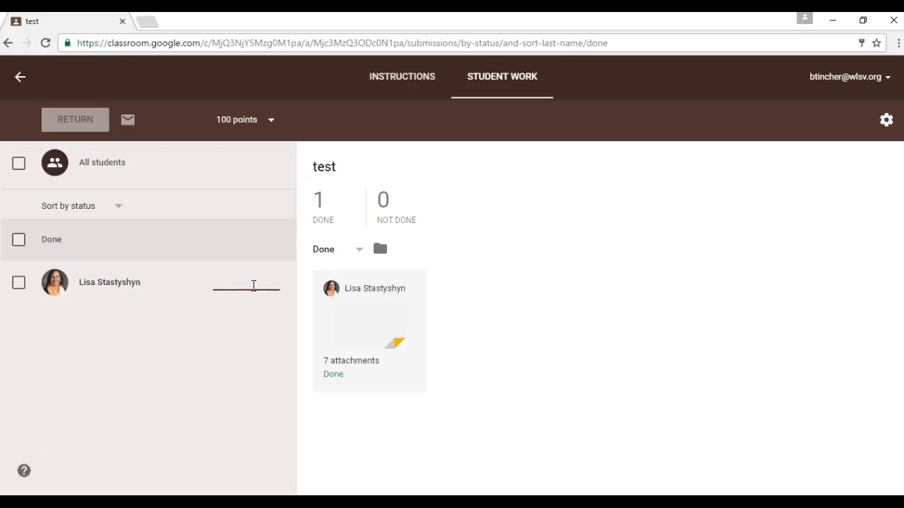
click(19, 283)
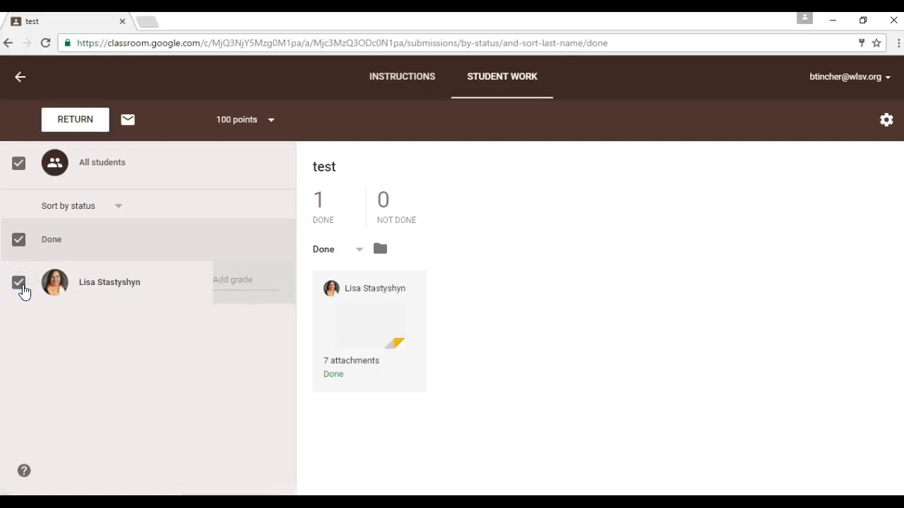
click(41, 286)
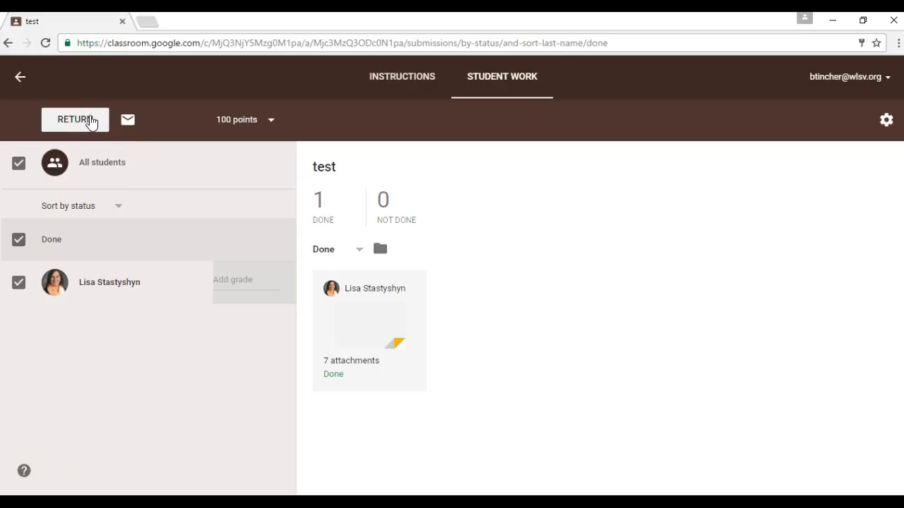
click(20, 77)
click(830, 138)
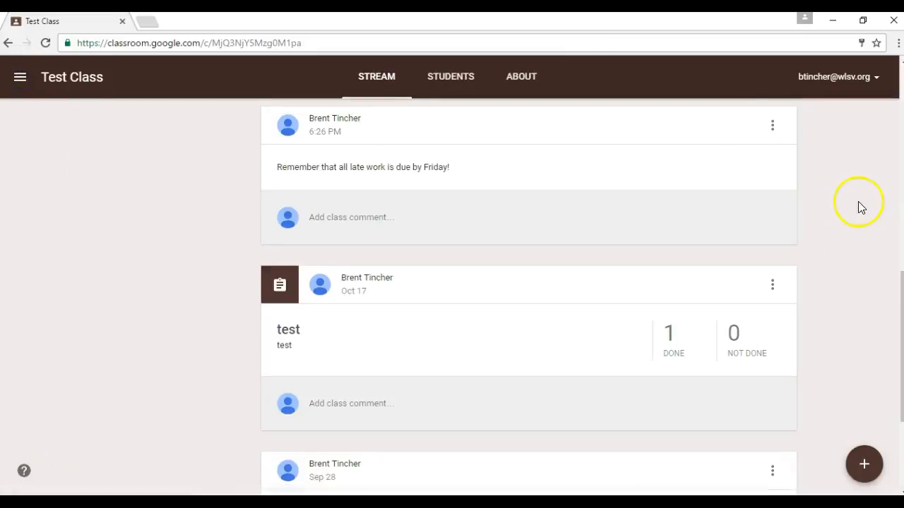
click(44, 472)
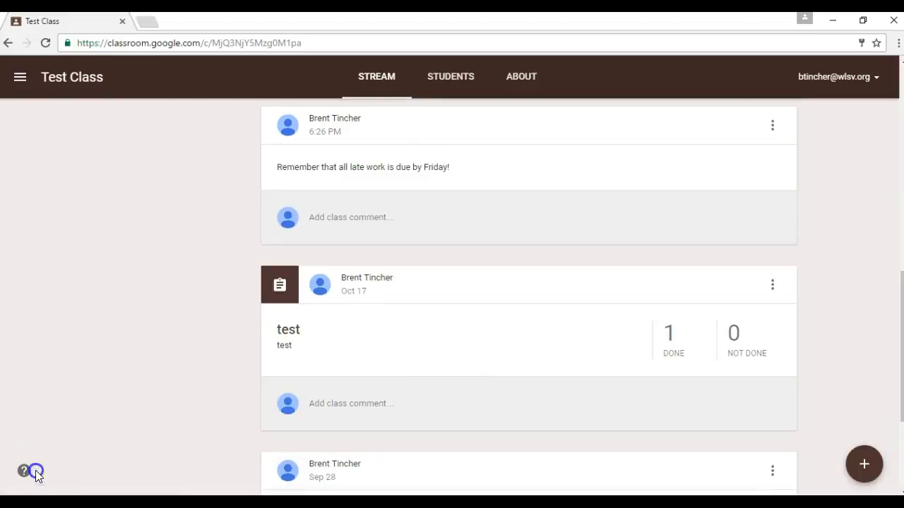